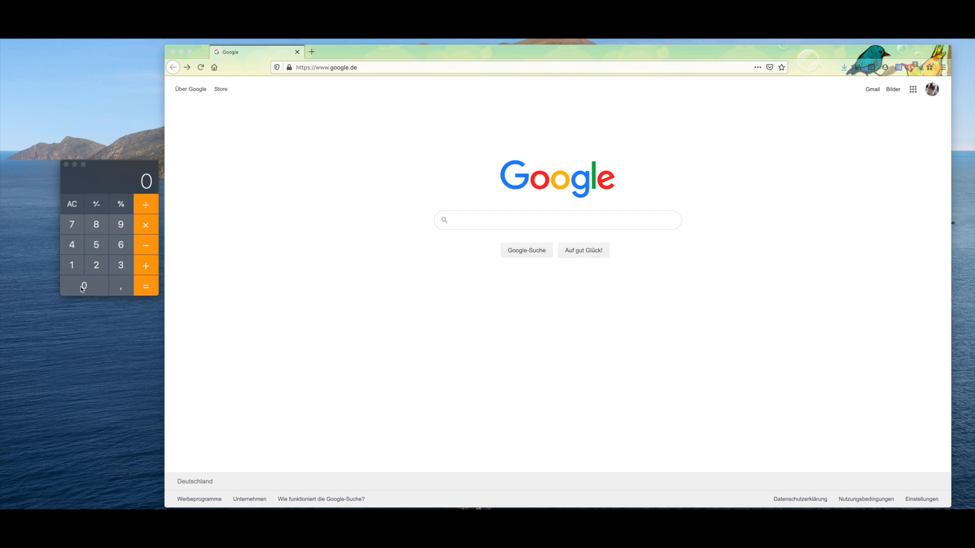
pyautogui.click(400, 68)
pyautogui.write('www.p')
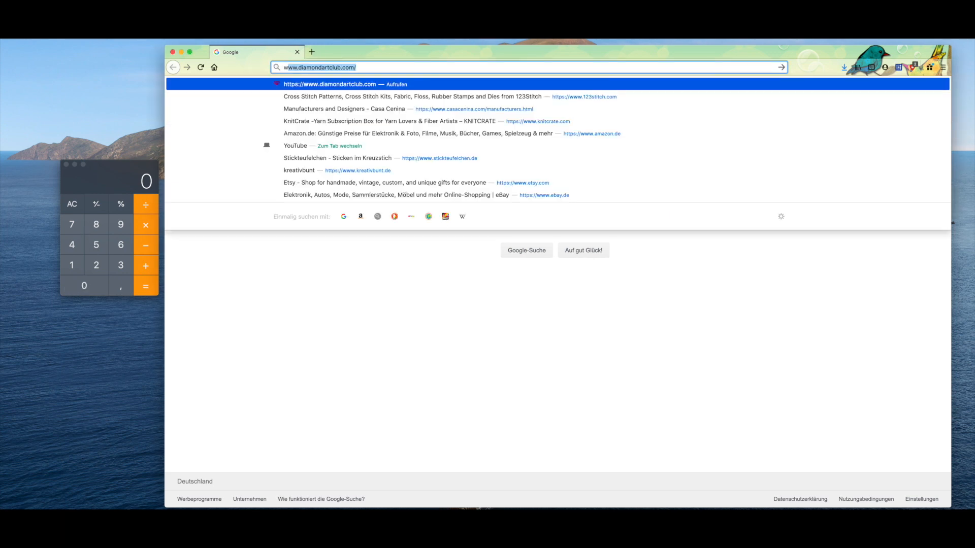
pyautogui.write('ixel-stitch.net/')
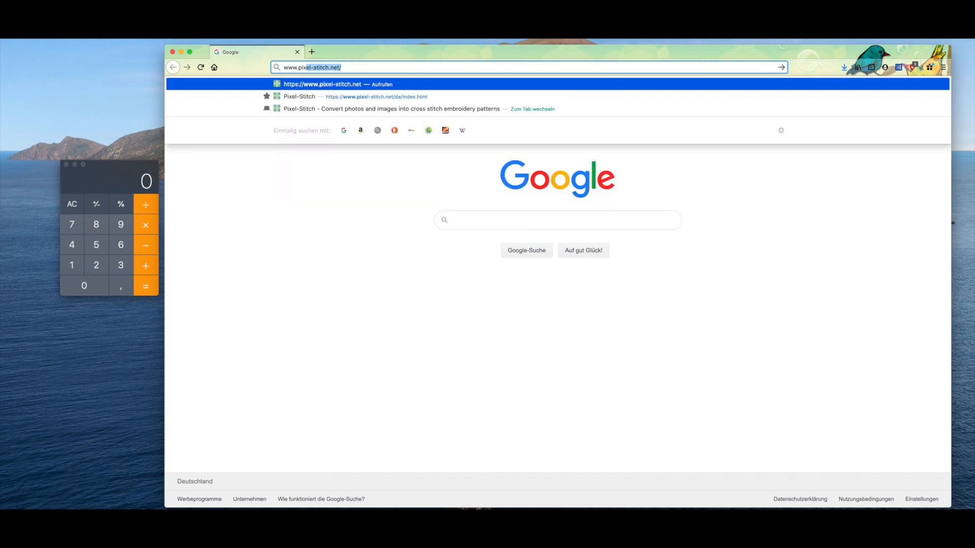
pyautogui.press('Return')
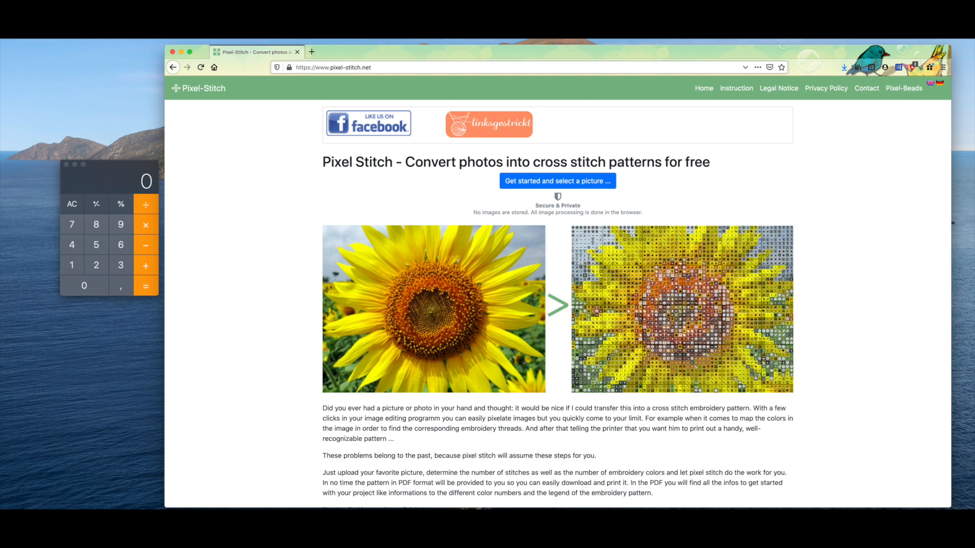
# Step: Load the picture heubart006ip5 Kopie 2.jpg from the Schreibtisch folder for conversion into a cross stitch pattern
pyautogui.click(535, 186)
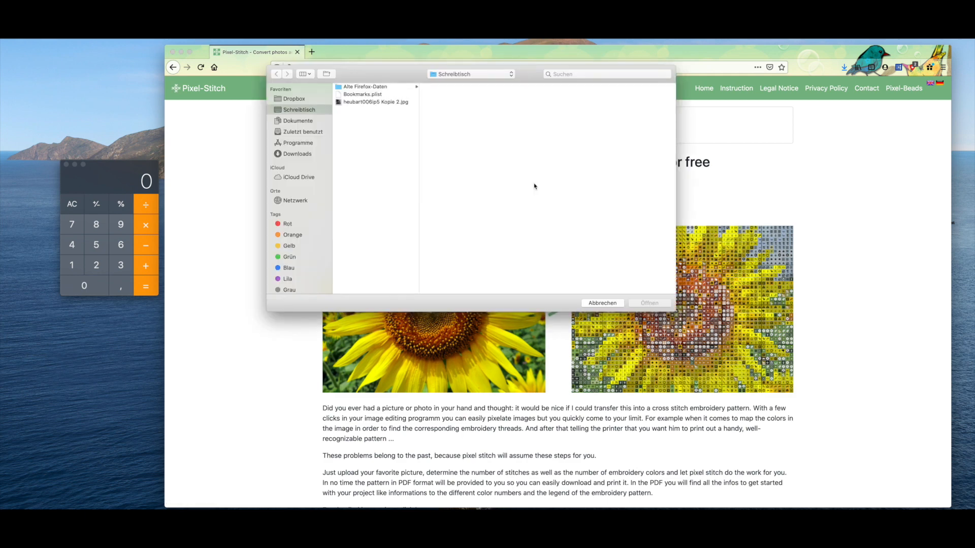
pyautogui.click(390, 103)
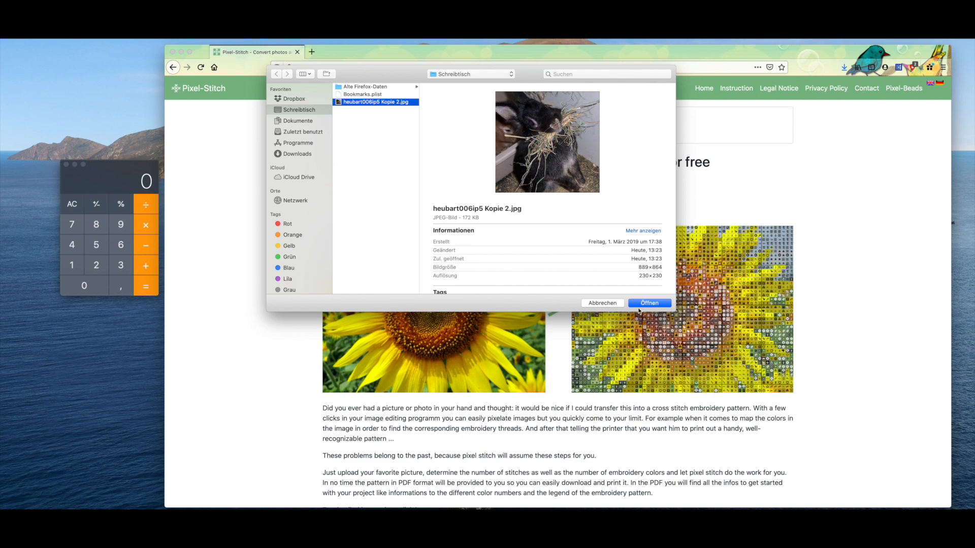
pyautogui.click(649, 303)
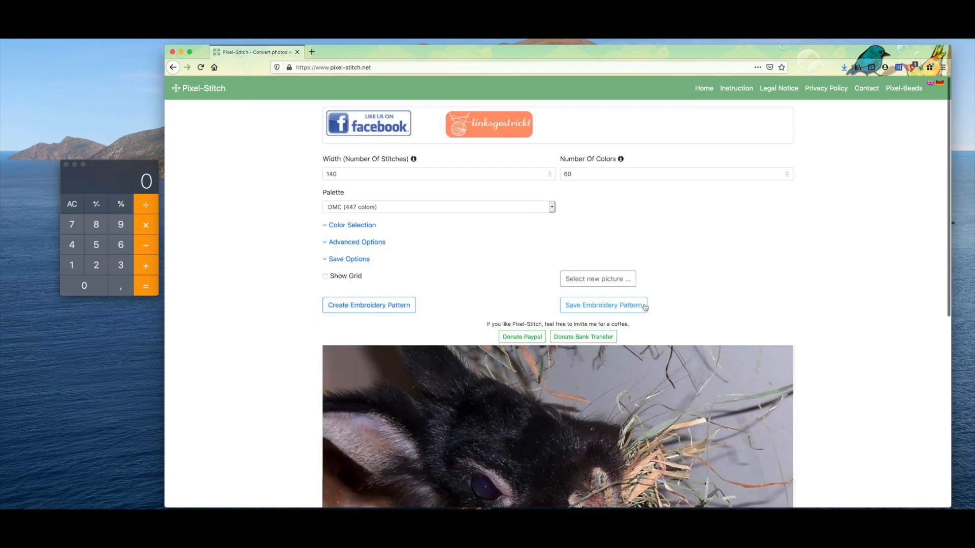
# Step: Look over the loaded rabbit photo and the stitch width setting above it
pyautogui.scroll(-5, 644, 308)
pyautogui.scroll(-2, 643, 309)
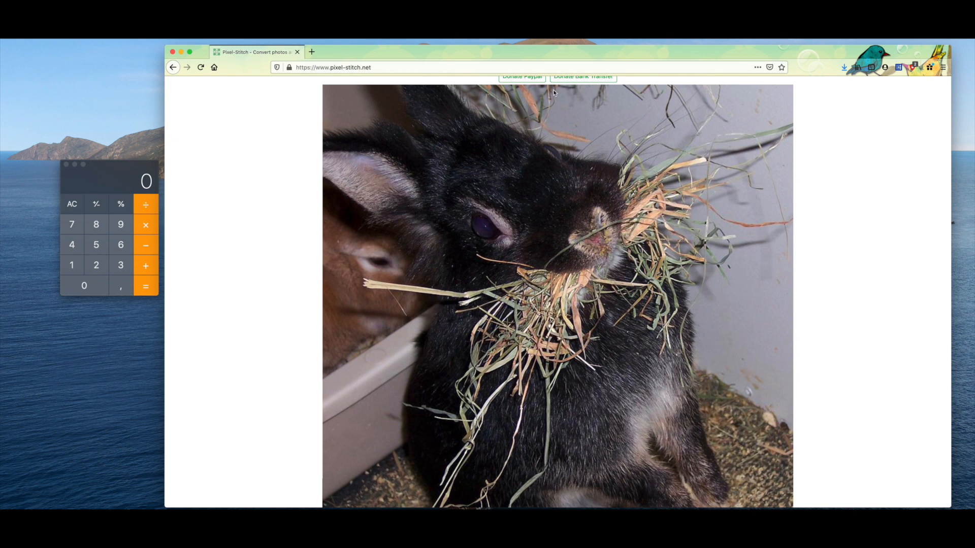
pyautogui.scroll(5, 354, 98)
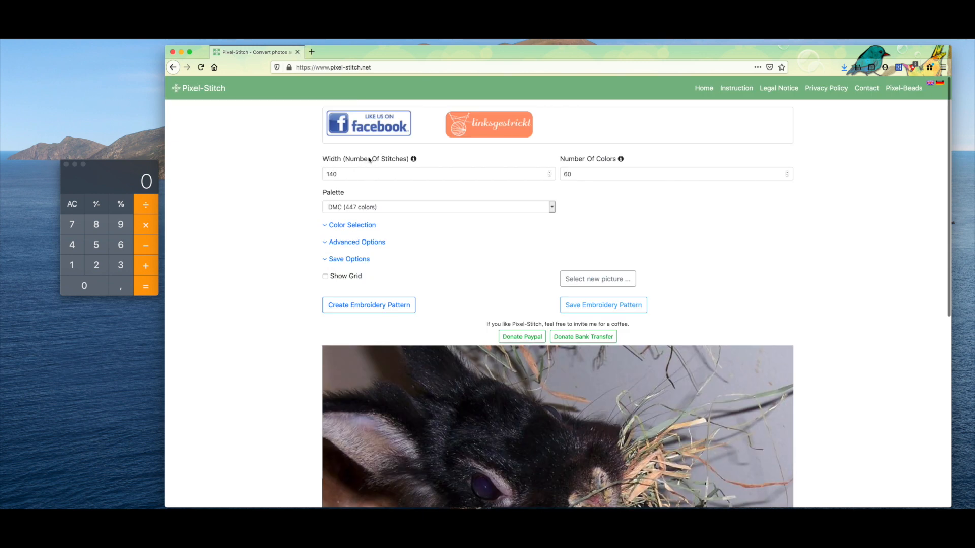
pyautogui.moveTo(414, 161)
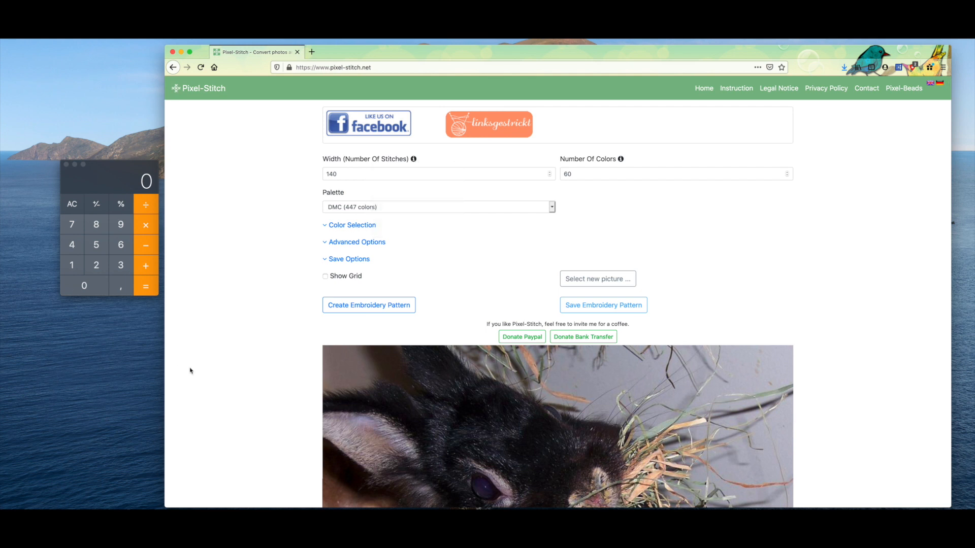
pyautogui.scroll(-5, 203, 366)
pyautogui.scroll(-5, 203, 366)
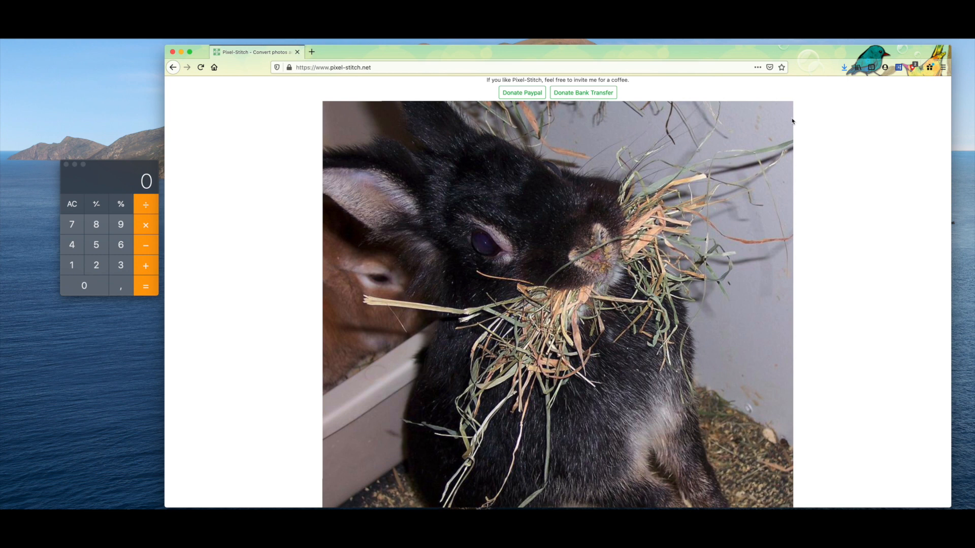
pyautogui.scroll(4, 792, 121)
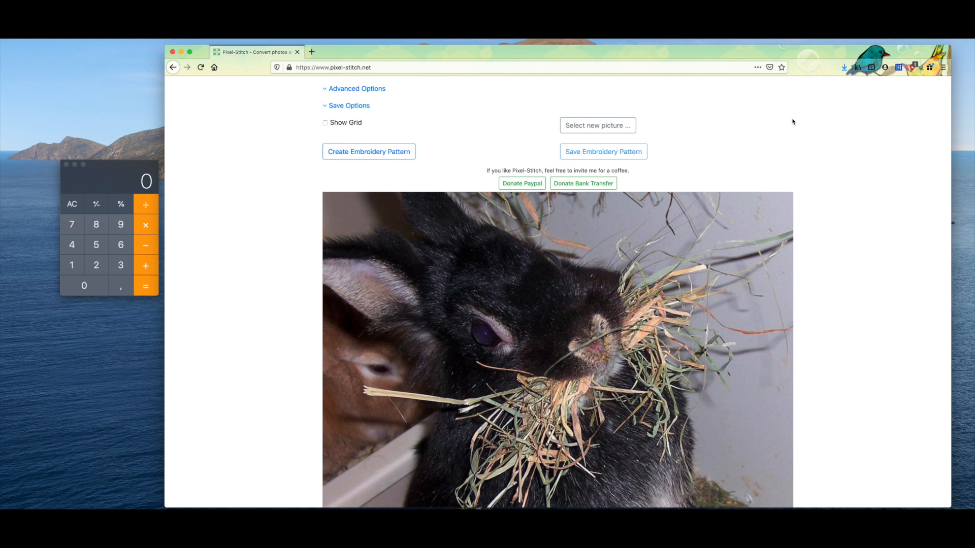
# Step: Divide 50 by 0.25 in the Calculator to work out the number of stitches for the pattern width
pyautogui.click(97, 246)
pyautogui.click(95, 292)
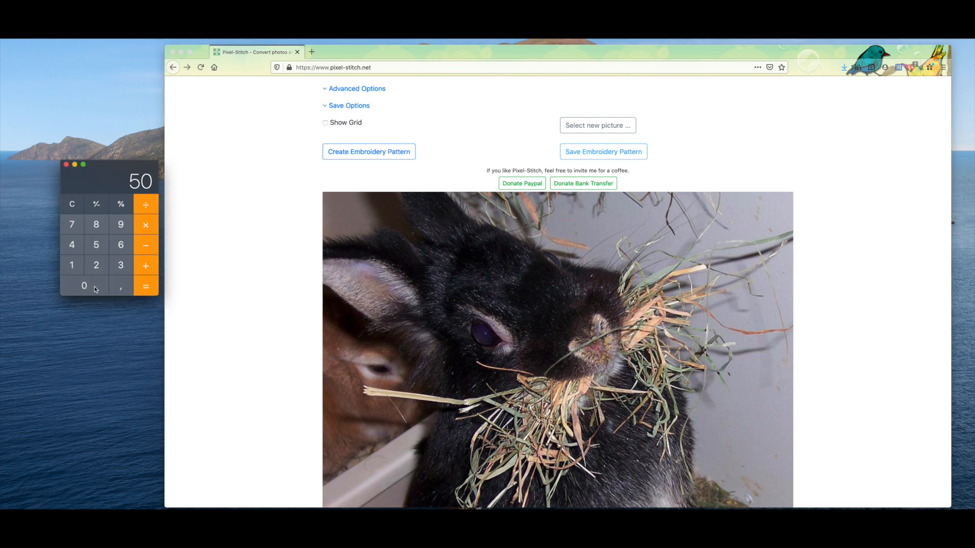
pyautogui.click(152, 203)
pyautogui.click(85, 290)
pyautogui.click(120, 286)
pyautogui.click(96, 265)
pyautogui.click(95, 245)
pyautogui.click(148, 287)
# Step: Set the pattern width to 200 stitches in Pixel-Stitch and create the embroidery pattern
pyautogui.scroll(5, 207, 289)
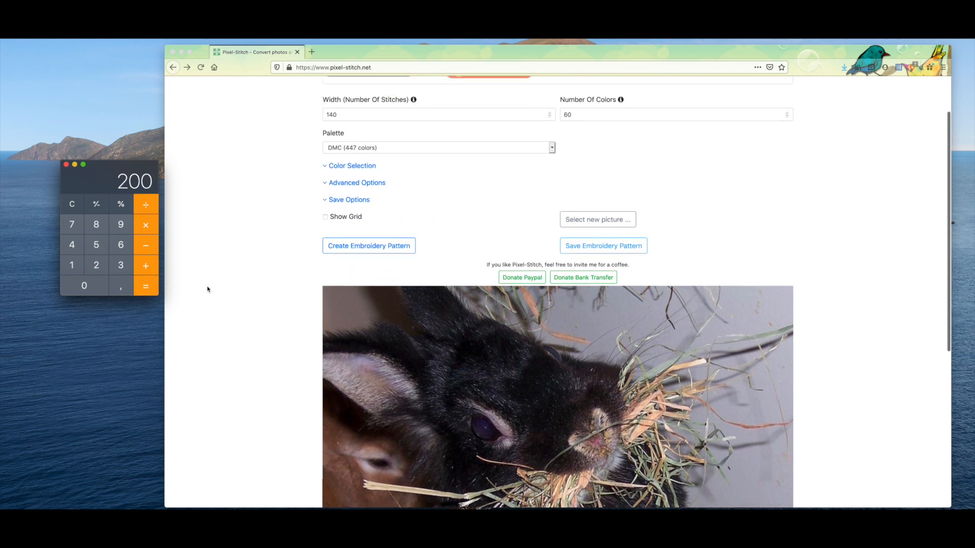
pyautogui.click(348, 175)
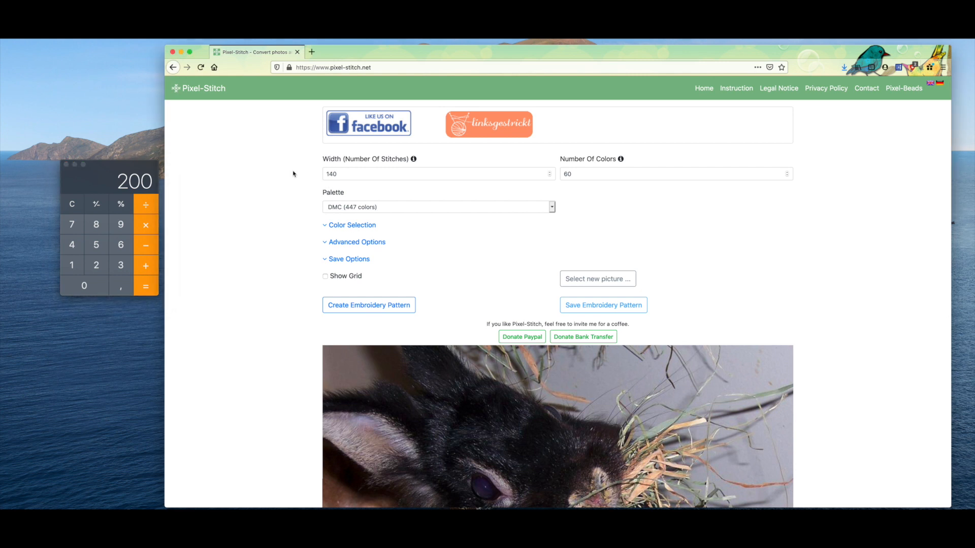
pyautogui.doubleClick(328, 174)
pyautogui.write('200')
pyautogui.scroll(-1, 421, 239)
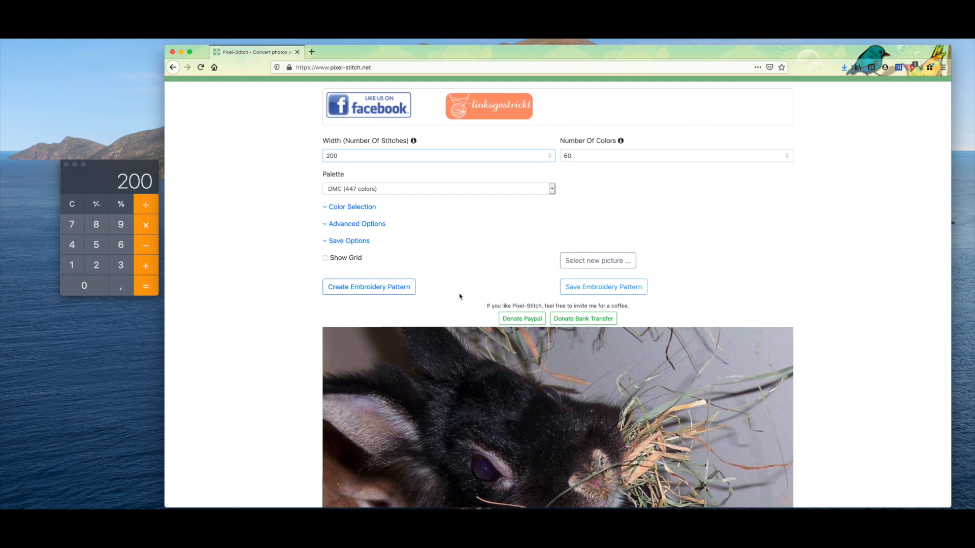
pyautogui.scroll(1, 568, 163)
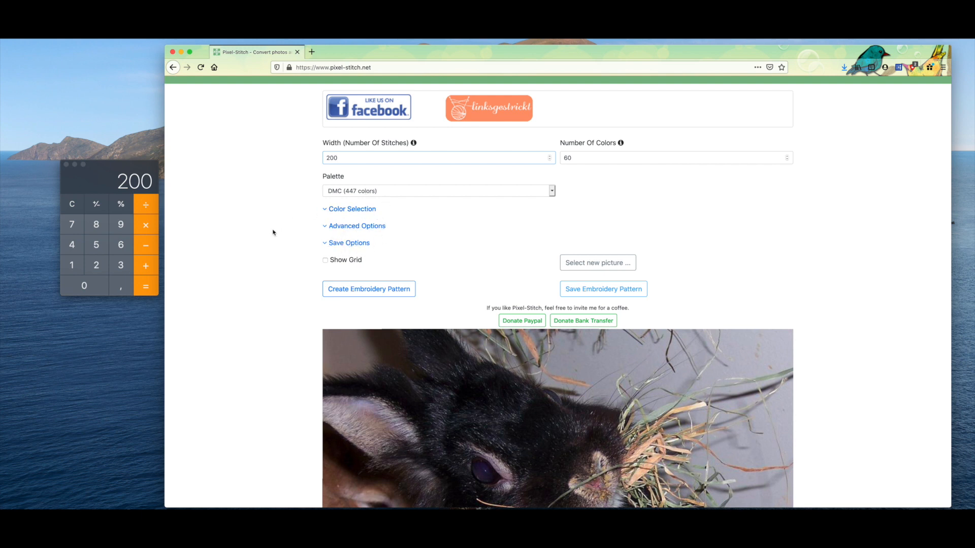
pyautogui.scroll(-5, 271, 234)
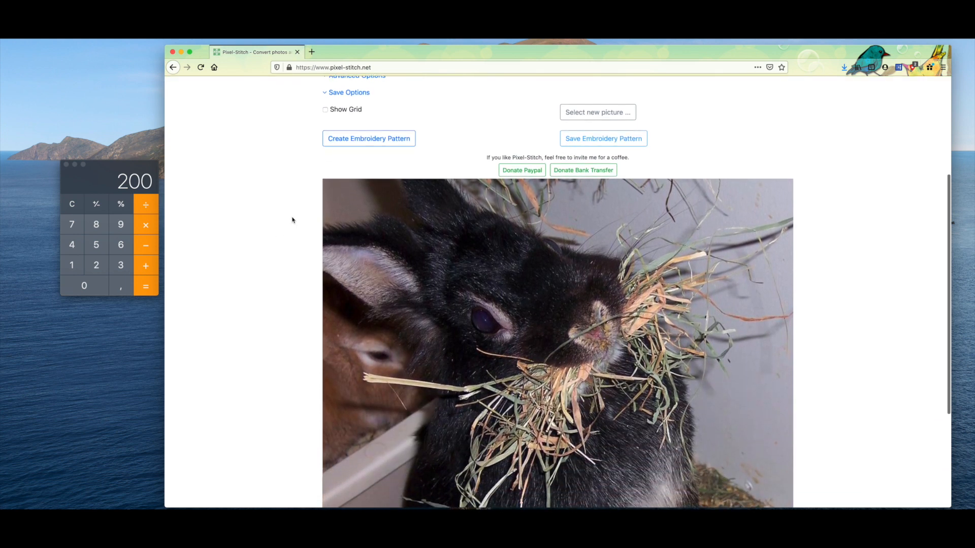
pyautogui.scroll(-1, 292, 218)
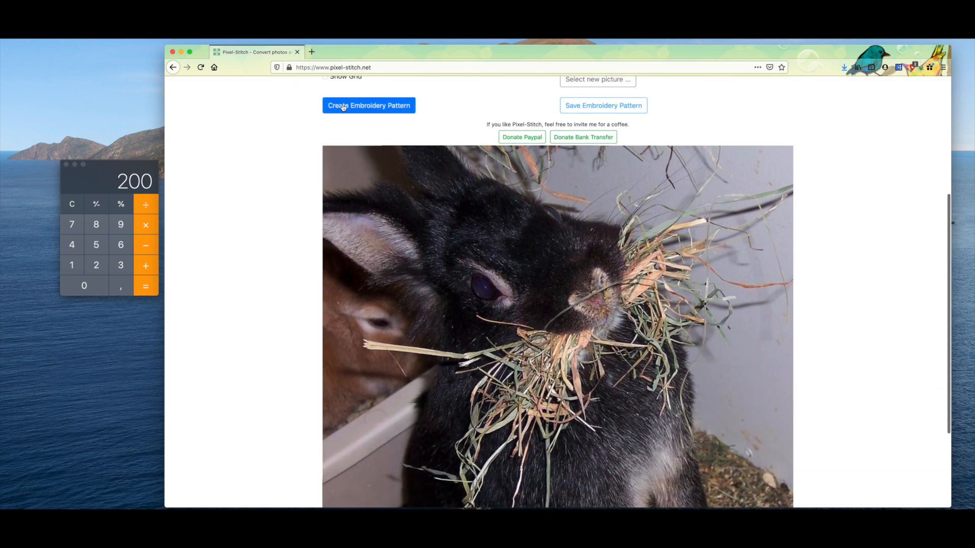
pyautogui.click(344, 107)
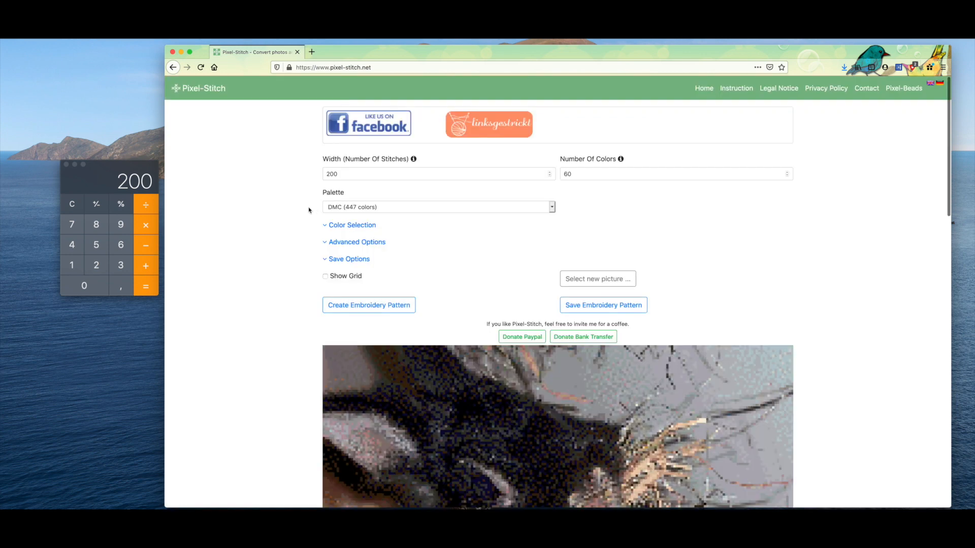
# Step: Examine the generated pattern preview together with its stitch count, completed size, number of skeins and color overview
pyautogui.scroll(-2, 308, 209)
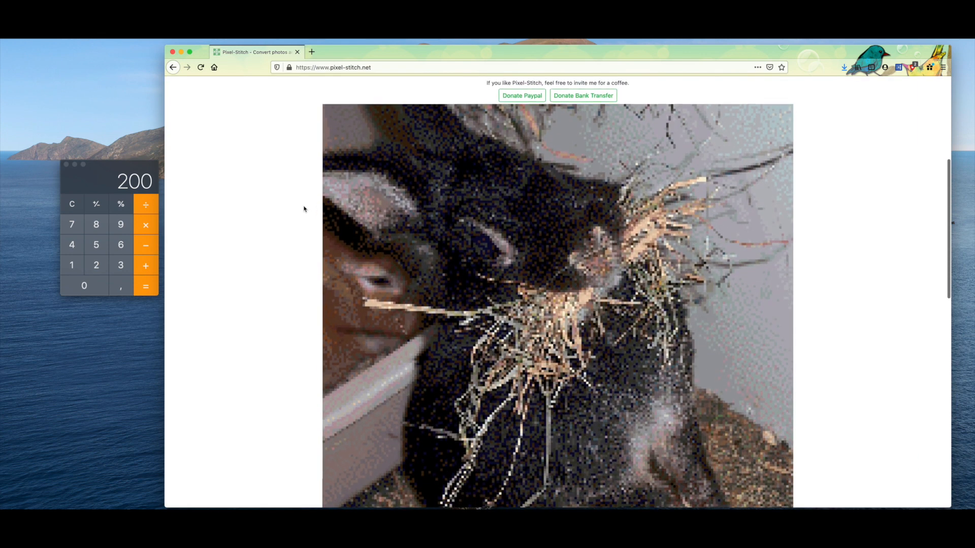
pyautogui.scroll(-1, 304, 207)
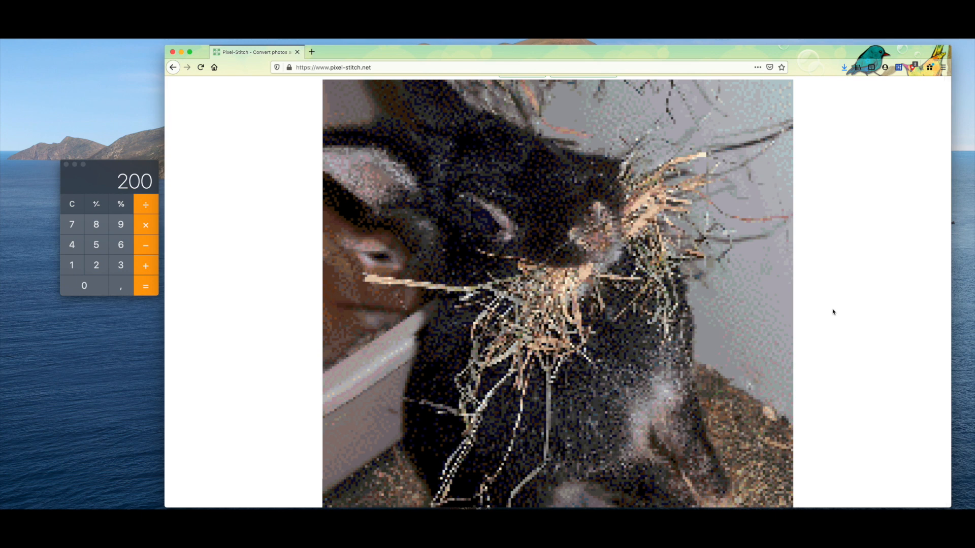
pyautogui.scroll(-5, 832, 312)
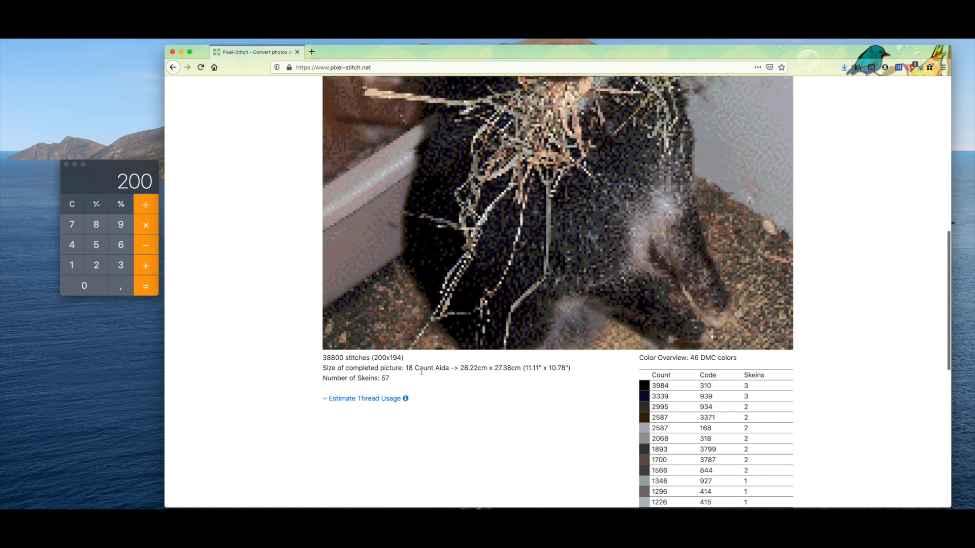
pyautogui.scroll(-1, 422, 374)
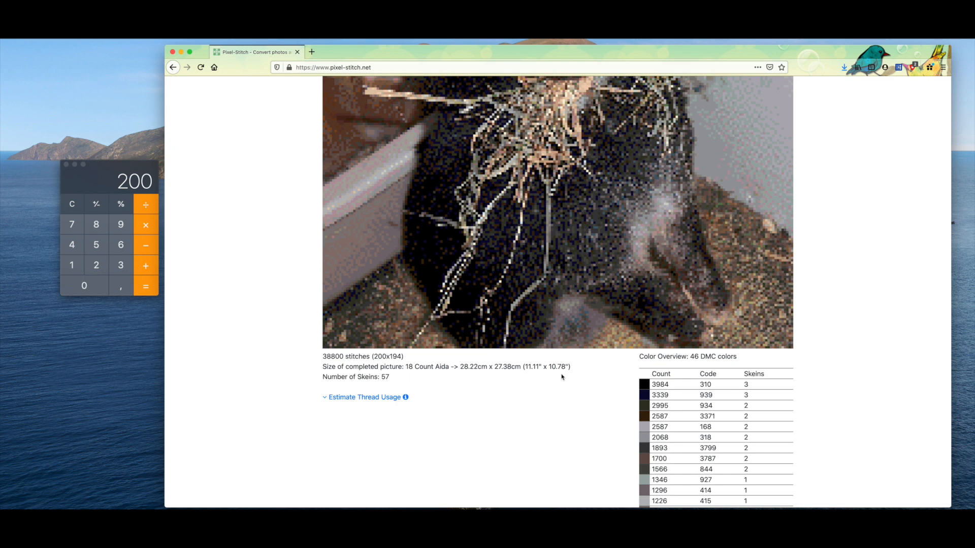
pyautogui.scroll(5, 561, 376)
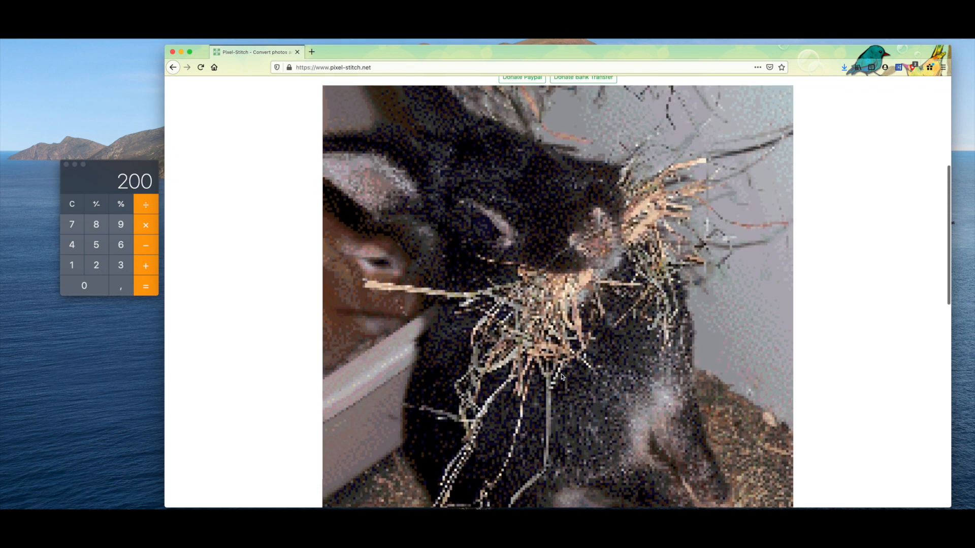
pyautogui.scroll(-5, 562, 376)
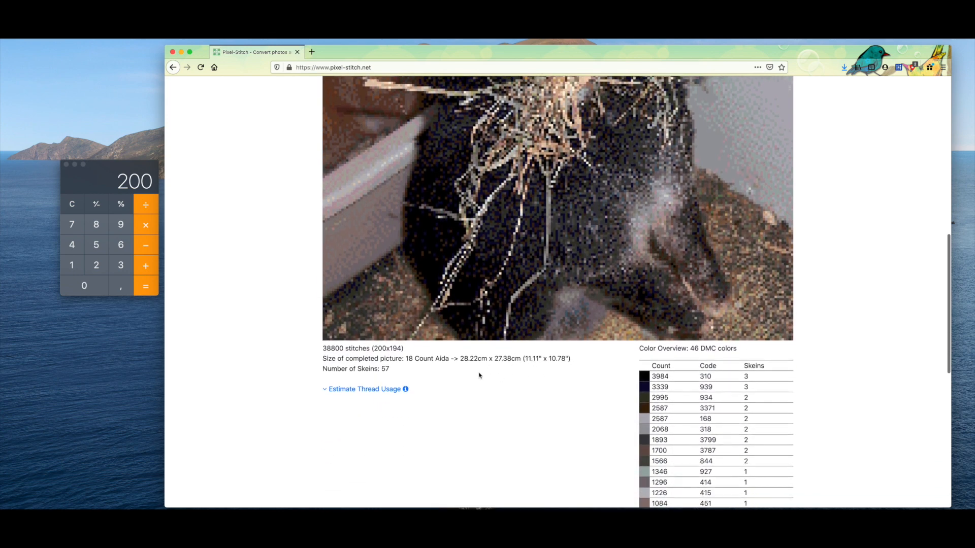
pyautogui.scroll(10, 407, 366)
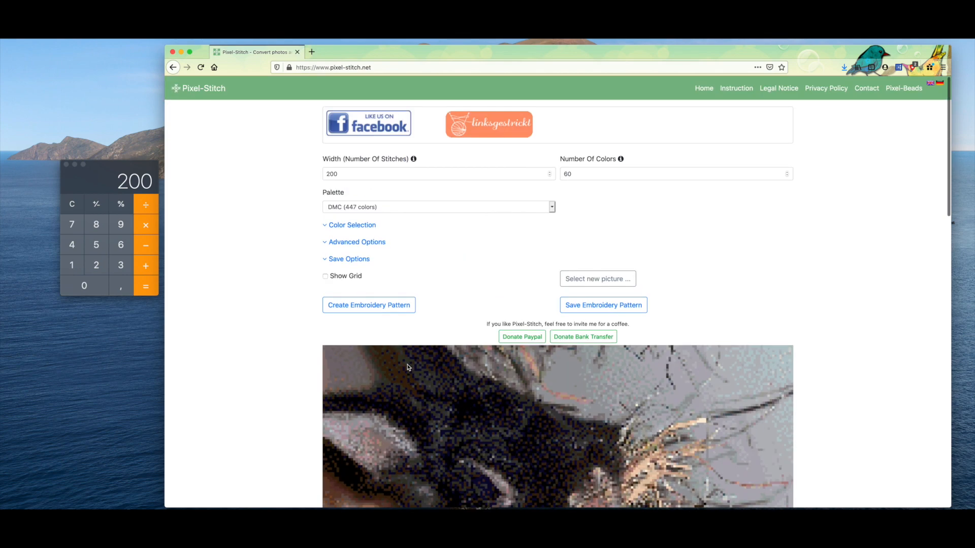
pyautogui.scroll(-5, 407, 366)
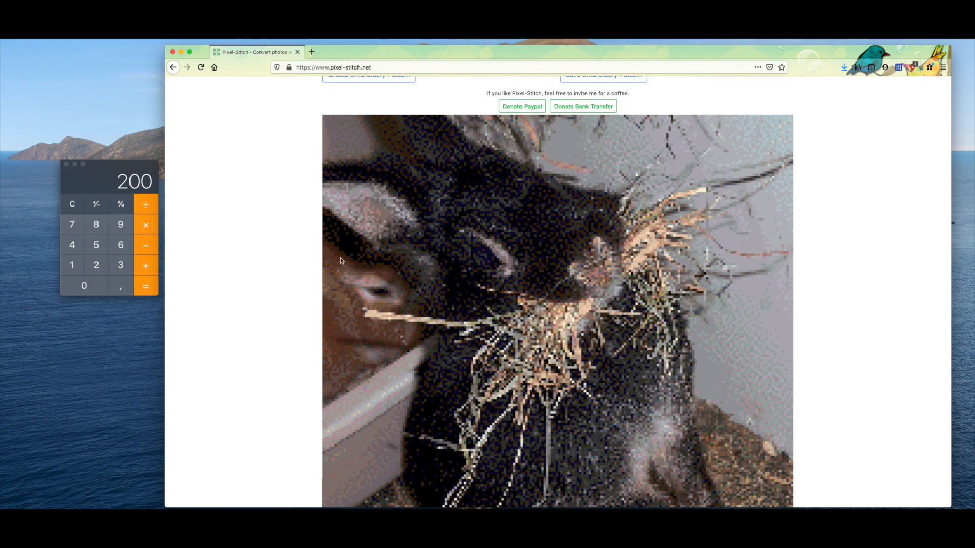
pyautogui.scroll(-2, 340, 258)
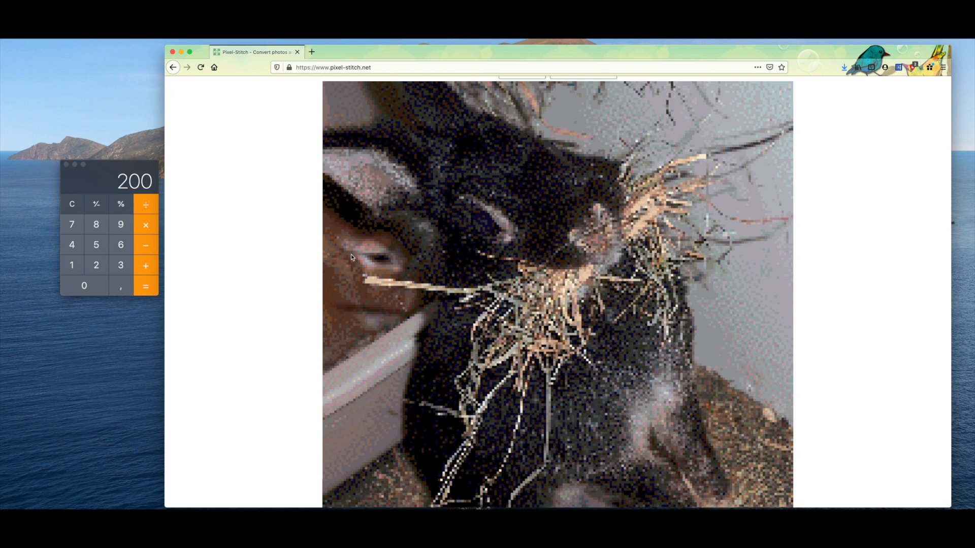
# Step: Divide 50 by 0.28 in the Calculator to work out a different stitch width
pyautogui.click(96, 254)
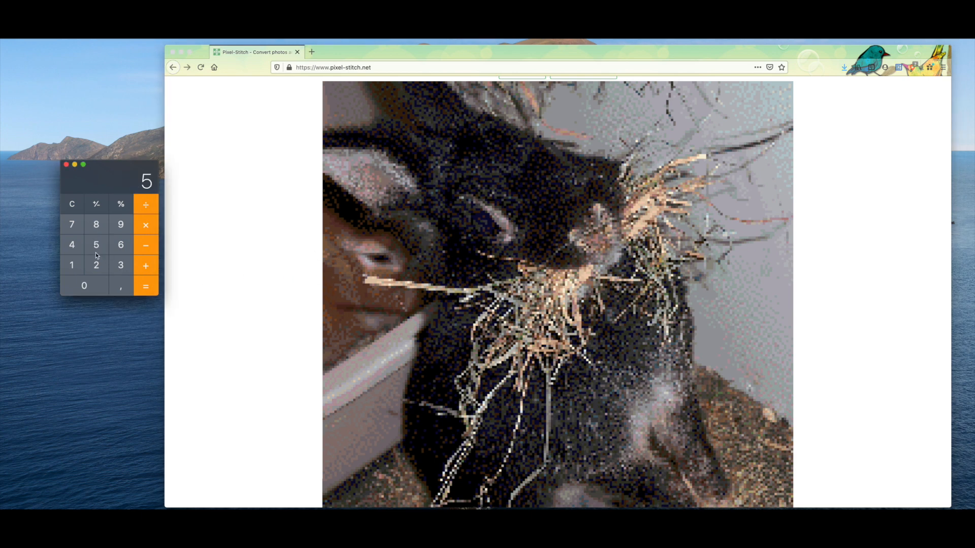
pyautogui.click(83, 287)
pyautogui.click(145, 205)
pyautogui.click(88, 288)
pyautogui.click(121, 288)
pyautogui.click(96, 264)
pyautogui.click(97, 224)
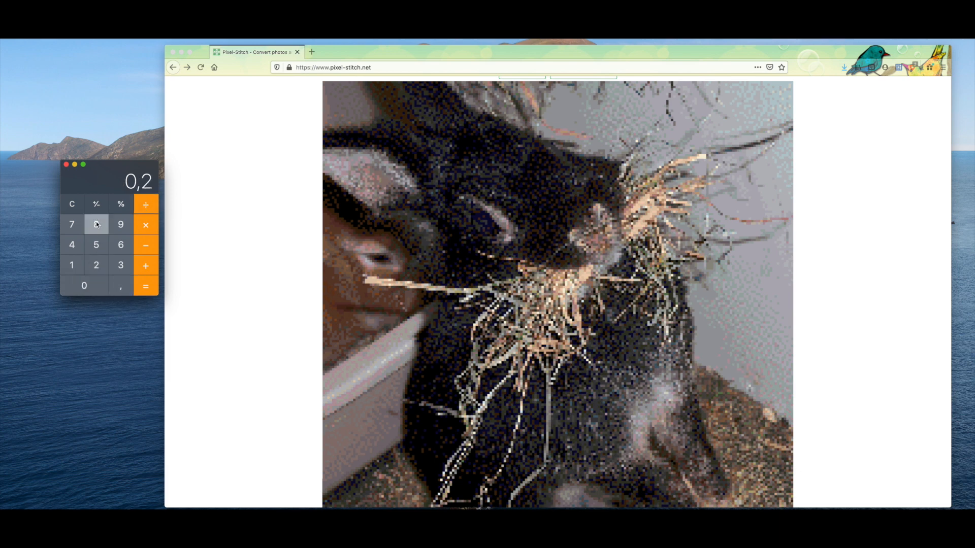
pyautogui.click(145, 293)
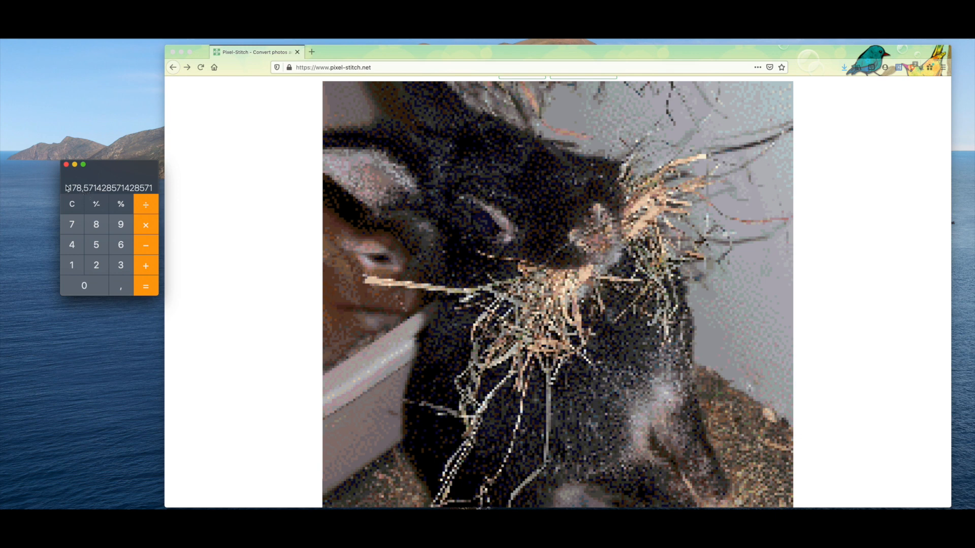
# Step: Change the pattern width to 178 stitches in Pixel-Stitch and regenerate the embroidery pattern
pyautogui.scroll(8, 200, 226)
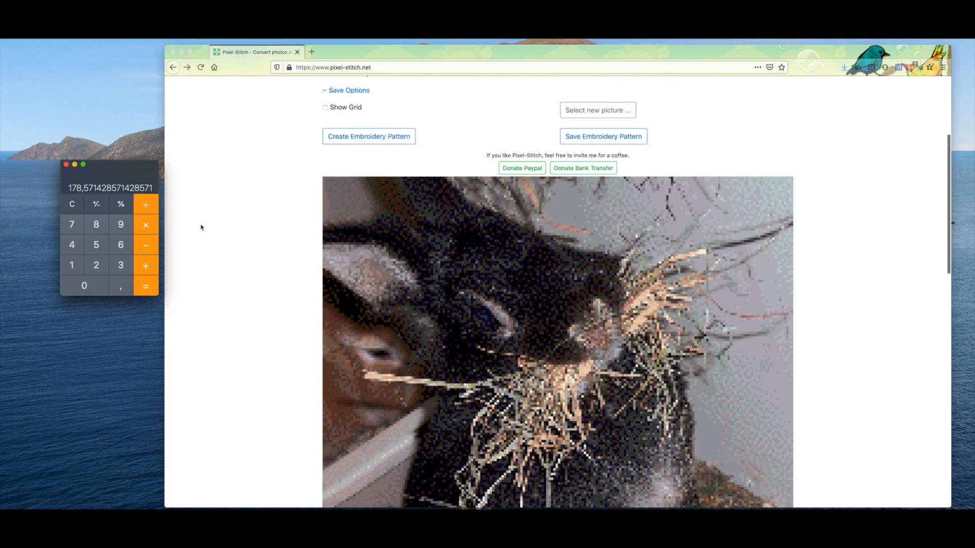
pyautogui.click(344, 174)
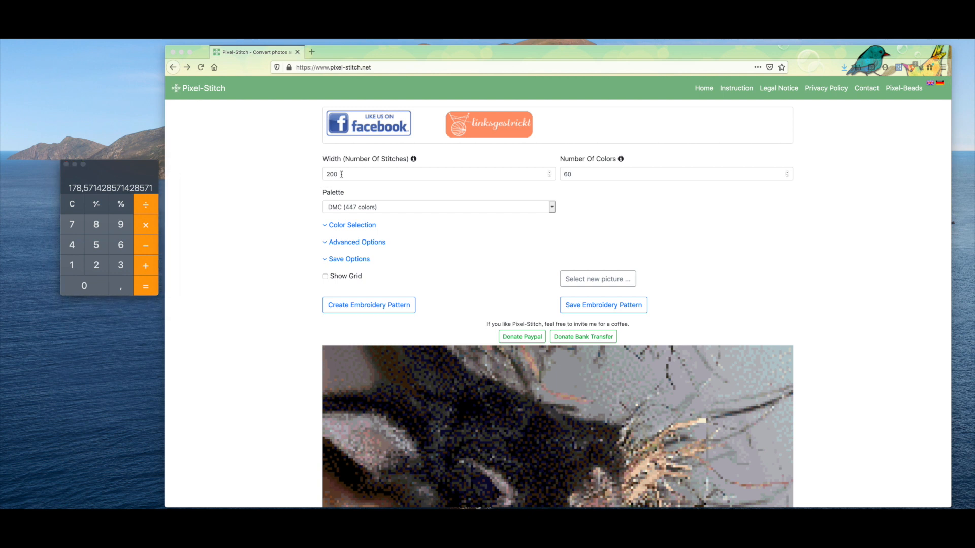
pyautogui.moveTo(344, 173); pyautogui.dragTo(308, 174)
pyautogui.write('178')
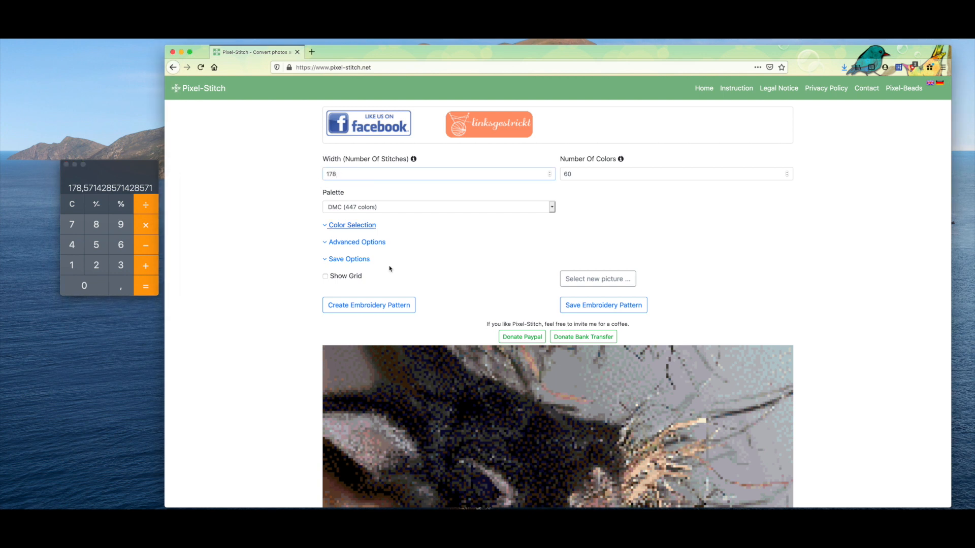
pyautogui.click(368, 305)
pyautogui.scroll(-3, 397, 310)
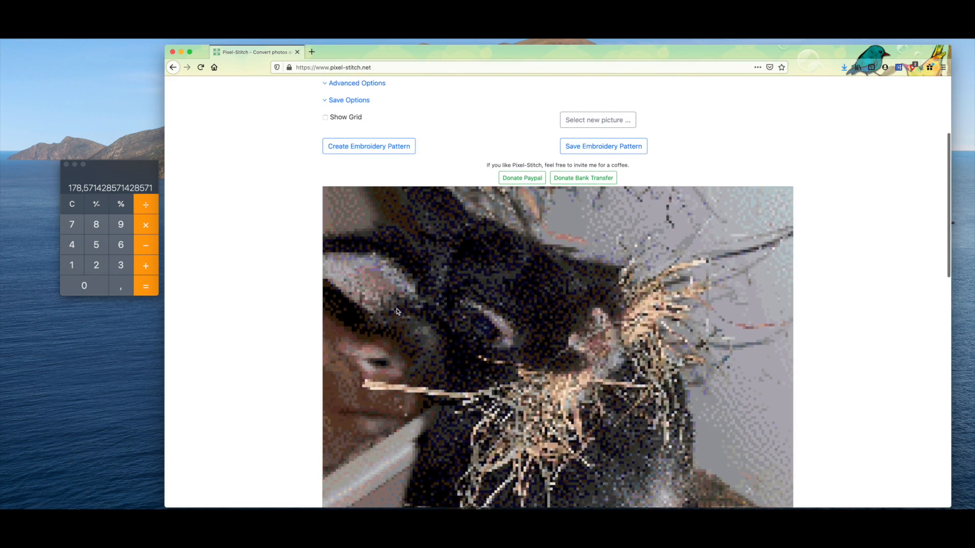
# Step: Examine the regenerated 178-stitch pattern preview together with its stitch count, completed size, number of skeins and DMC color overview
pyautogui.scroll(-2, 398, 311)
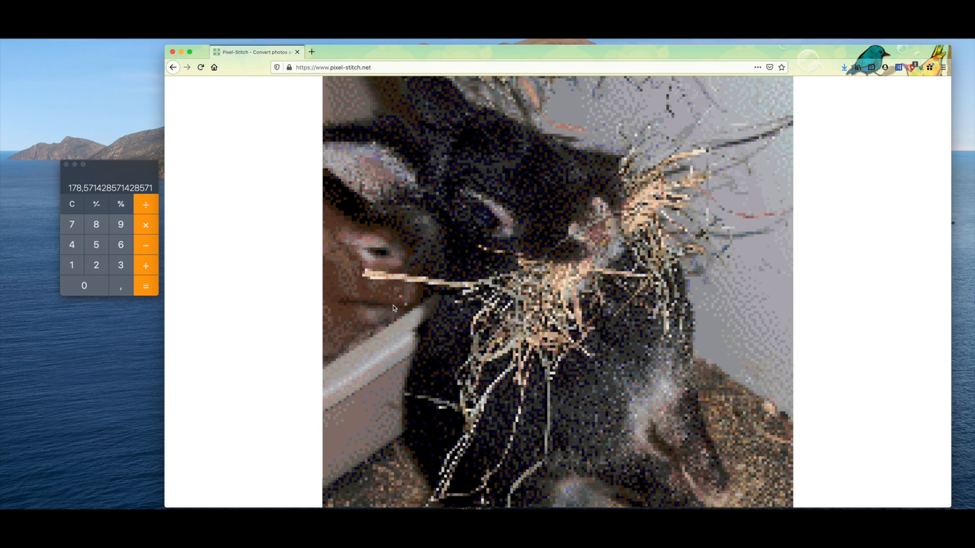
pyautogui.scroll(10, 392, 304)
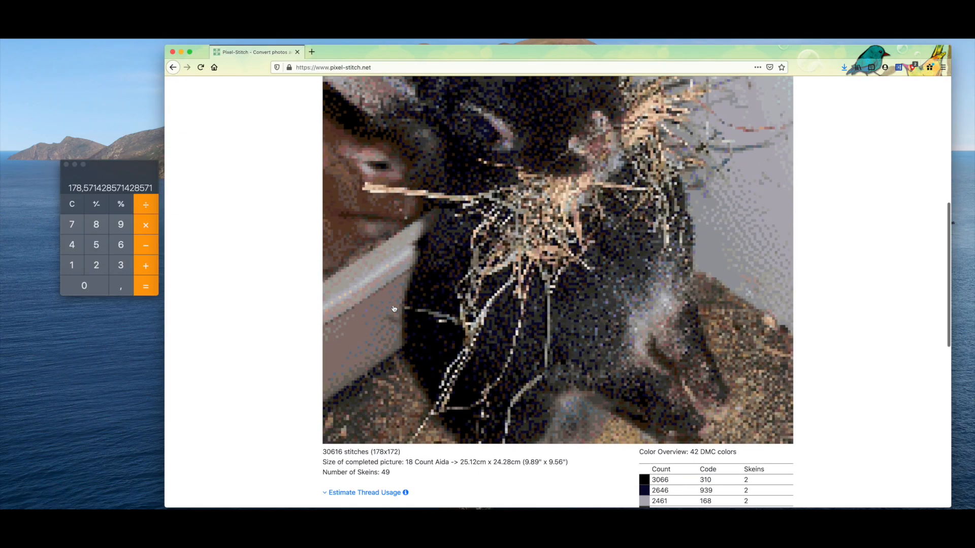
pyautogui.scroll(-3, 393, 308)
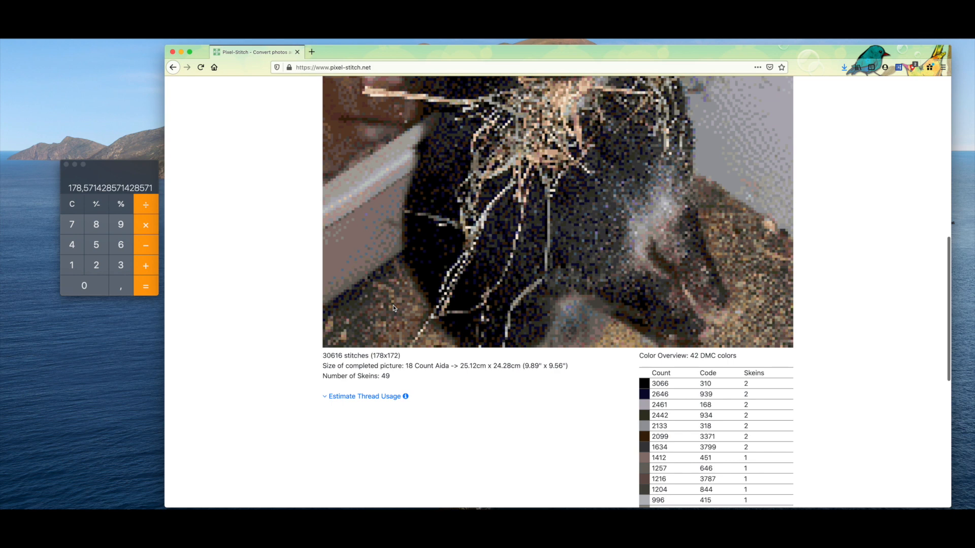
pyautogui.scroll(-1, 608, 393)
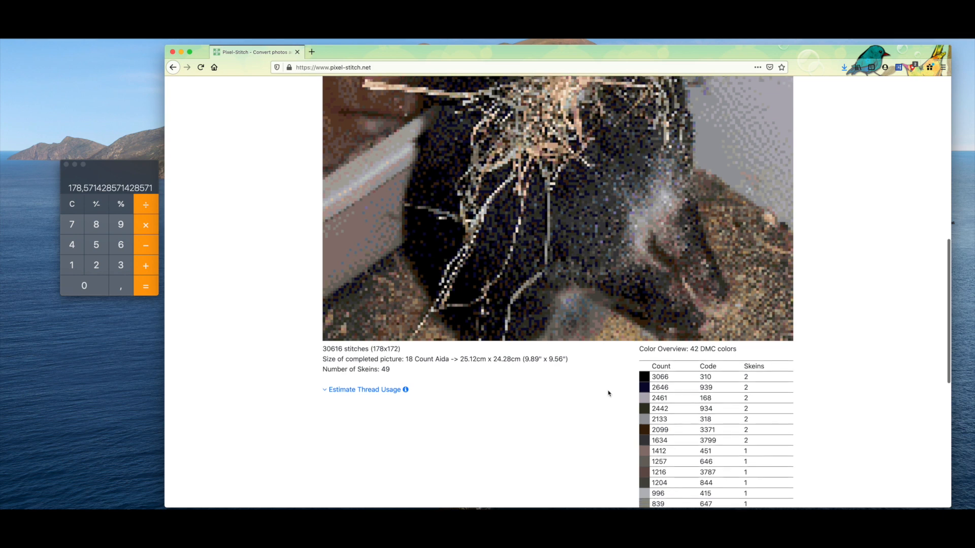
pyautogui.scroll(-5, 608, 393)
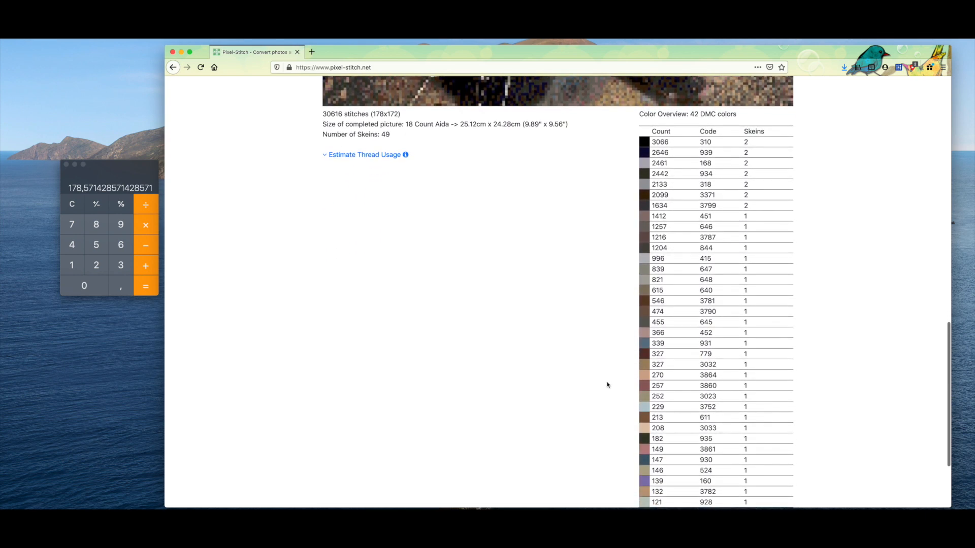
pyautogui.scroll(-1, 607, 385)
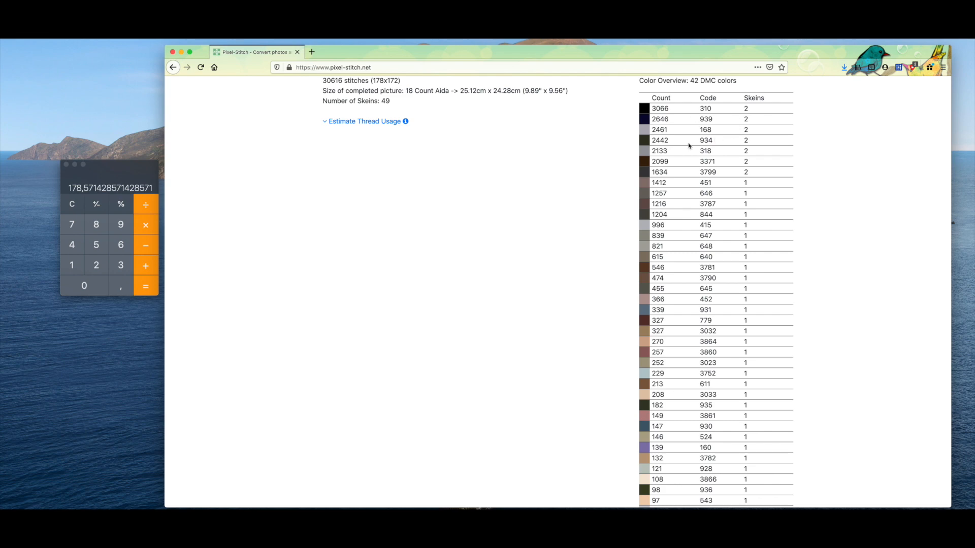
pyautogui.scroll(-3, 687, 178)
pyautogui.scroll(15, 687, 177)
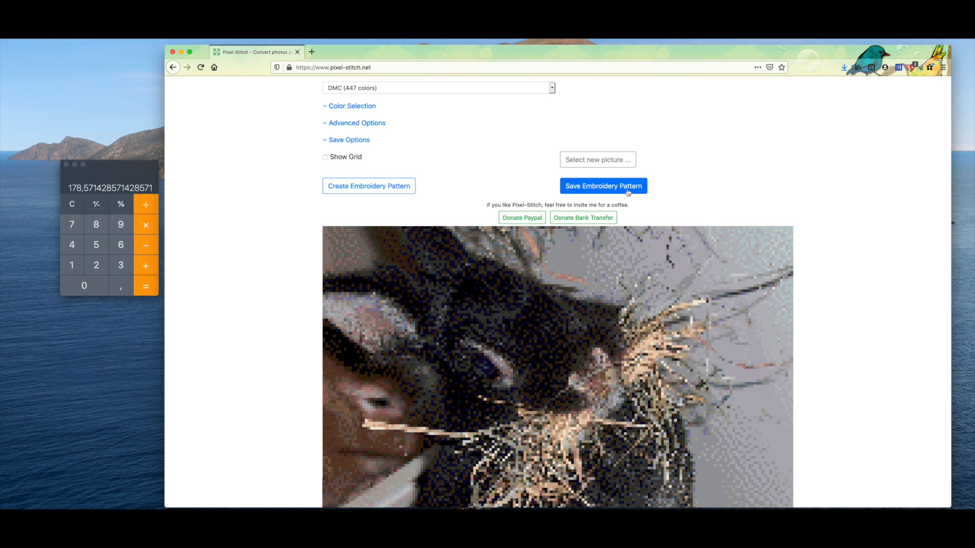
# Step: Start saving the embroidery pattern as pixel.pdf, and cancel the download dialog
pyautogui.click(628, 191)
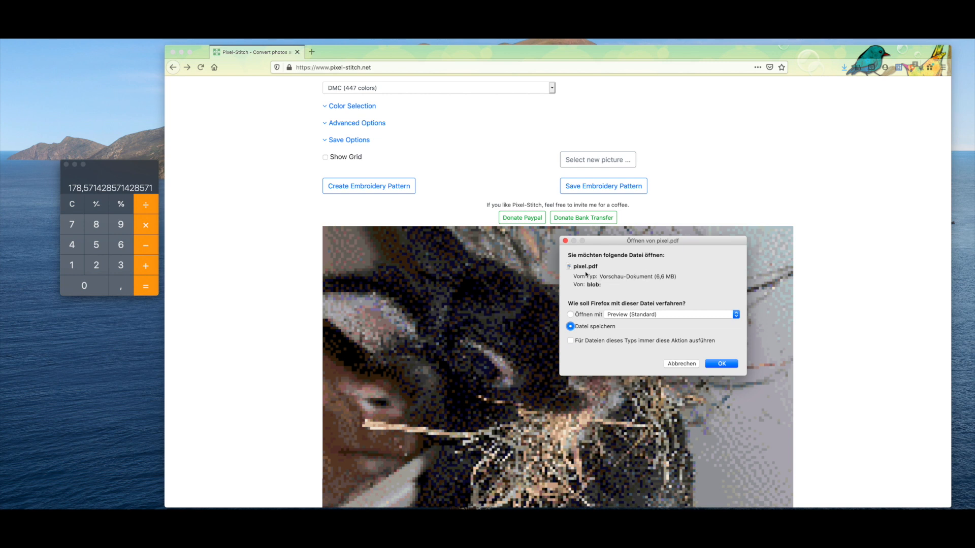
pyautogui.click(696, 363)
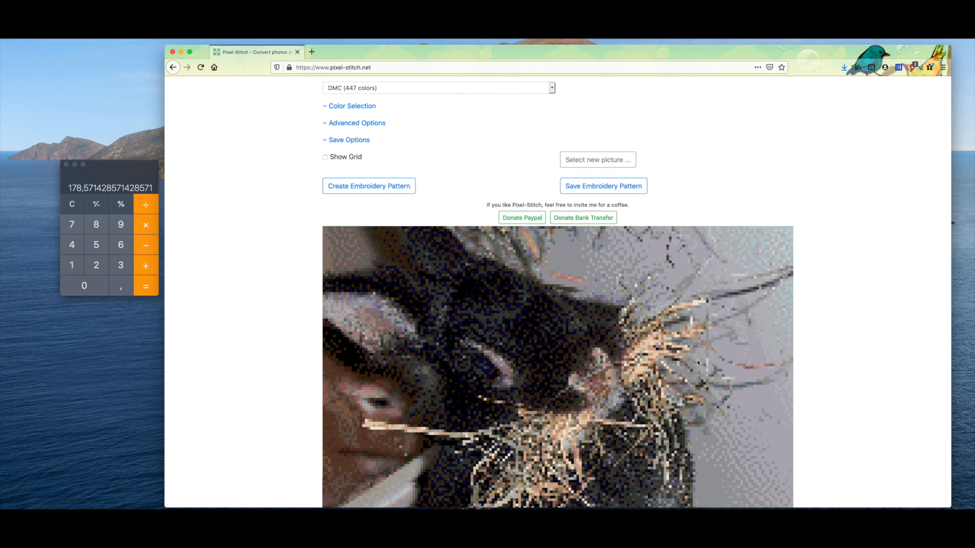
# Step: Divide 60 by 0.28 in the Calculator to work out the stitch width for a larger finished size
pyautogui.scroll(-3, 696, 362)
pyautogui.scroll(8, 685, 355)
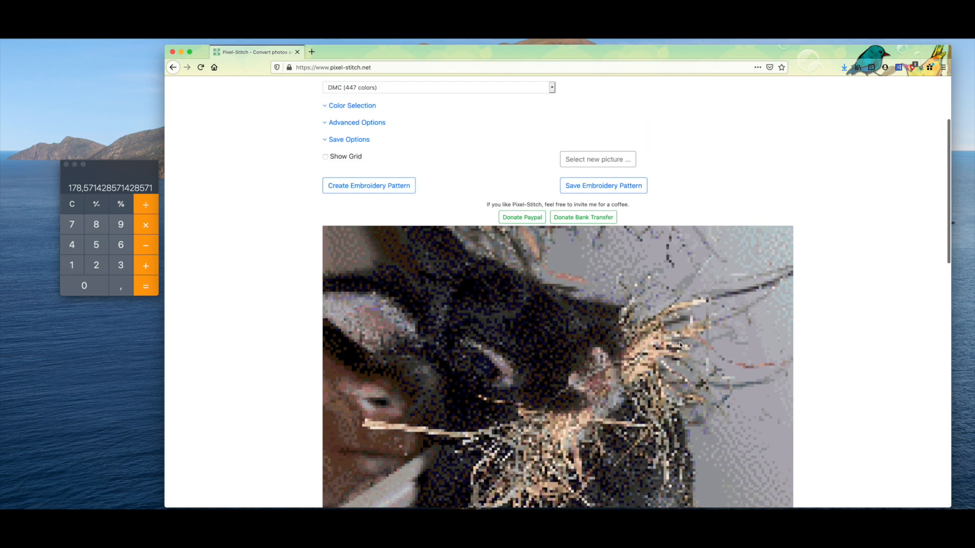
pyautogui.click(121, 246)
pyautogui.click(86, 288)
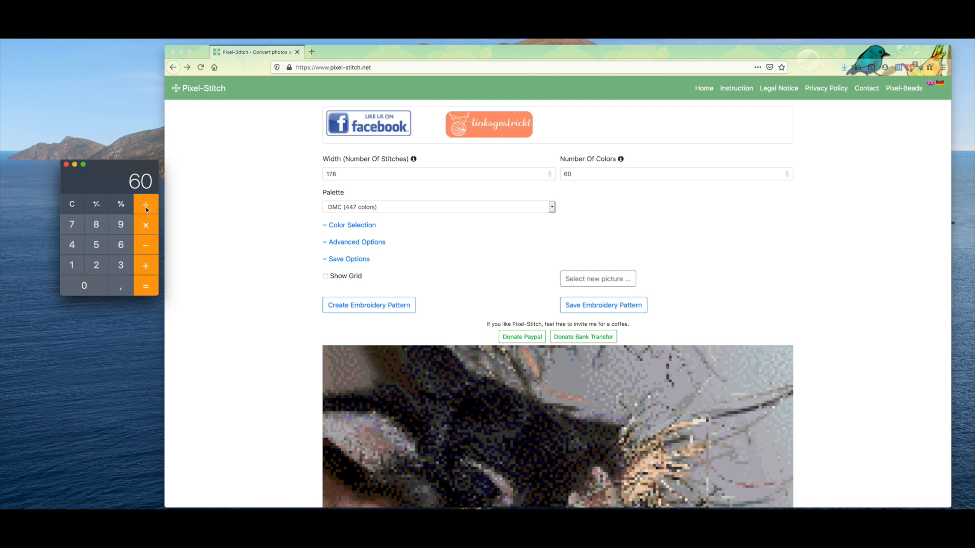
pyautogui.click(146, 206)
pyautogui.click(84, 287)
pyautogui.click(121, 287)
pyautogui.click(97, 265)
pyautogui.click(96, 225)
pyautogui.click(147, 287)
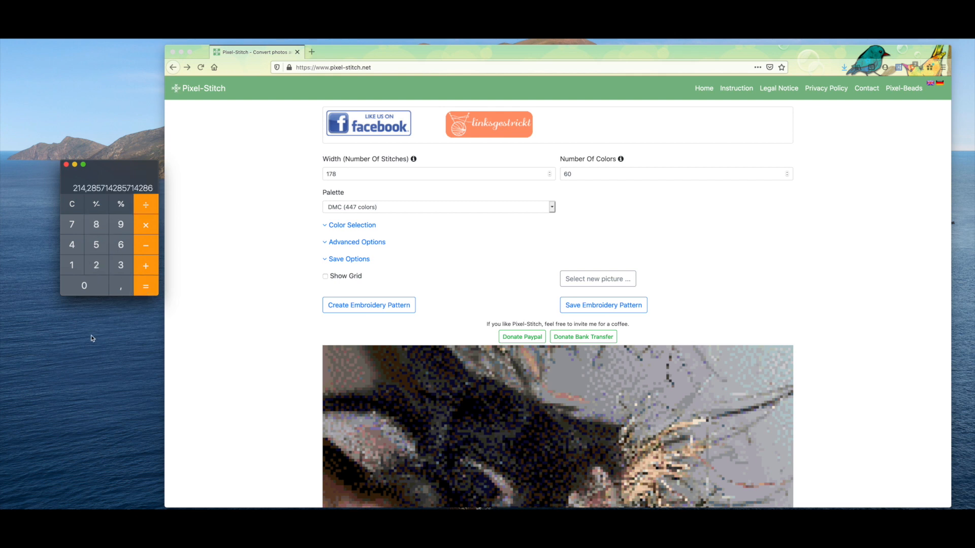
# Step: Set the pattern width to 214 stitches in Pixel-Stitch and regenerate the embroidery pattern
pyautogui.click(347, 175)
pyautogui.moveTo(348, 175); pyautogui.dragTo(315, 174)
pyautogui.write('214')
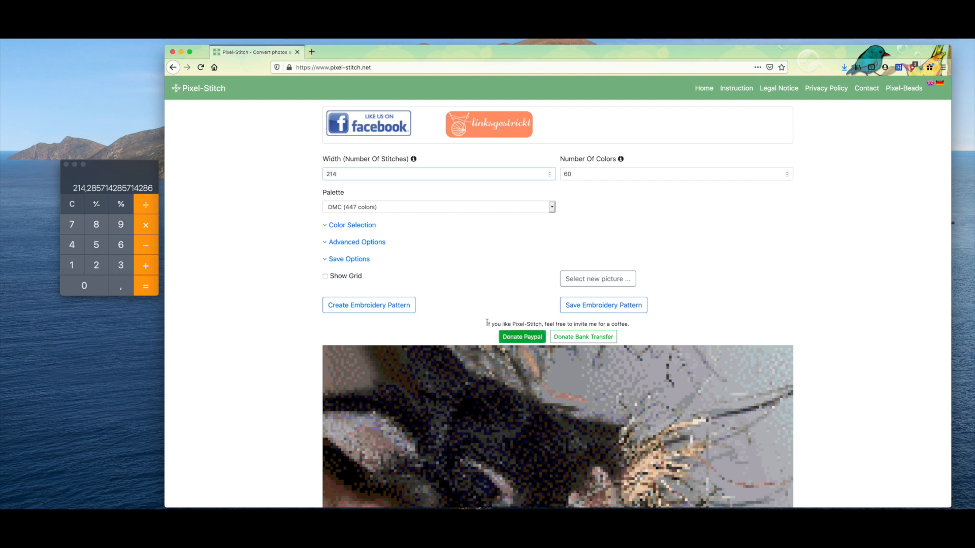
pyautogui.click(390, 309)
pyautogui.click(390, 309)
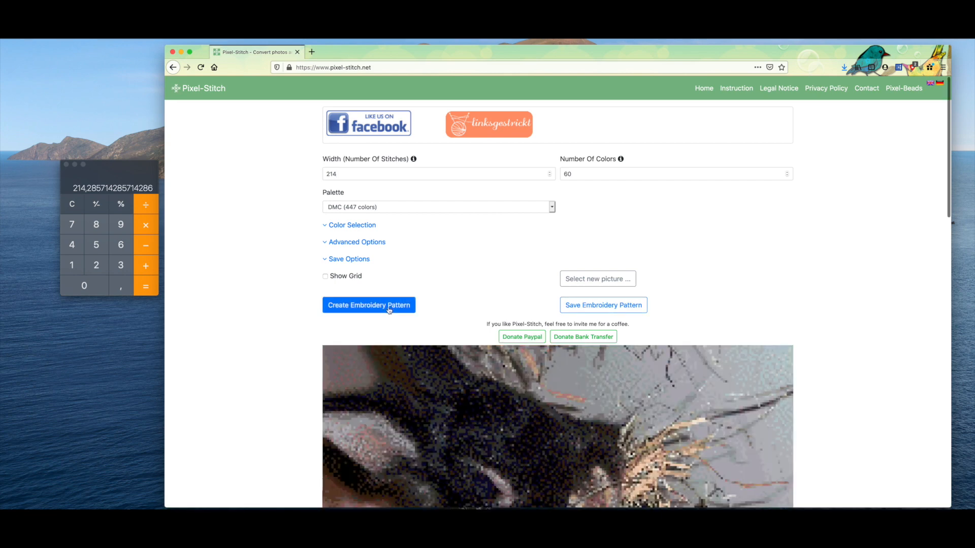
pyautogui.scroll(-5, 387, 306)
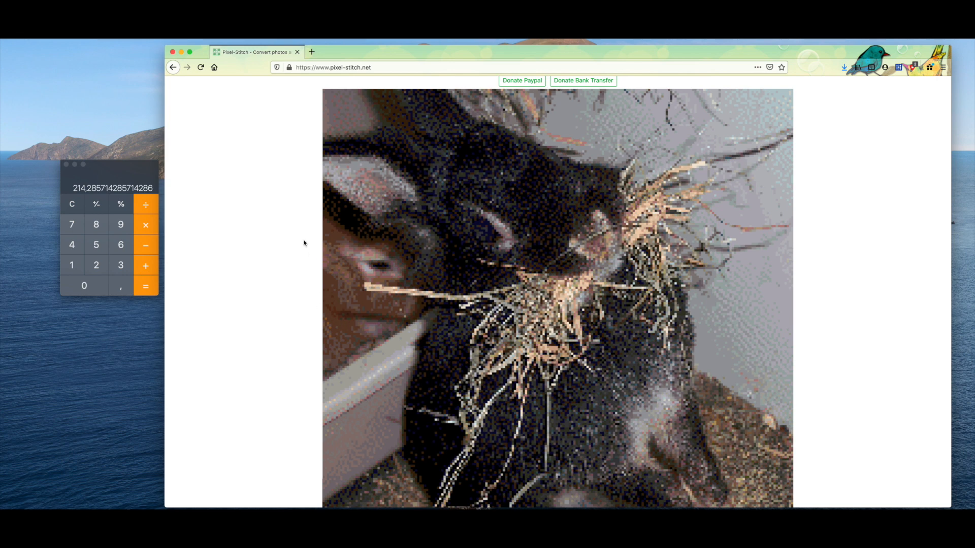
# Step: Multiply 450 by 0.28 in the Calculator to convert a 450-stitch width into a finished size in centimetres
pyautogui.scroll(5, 303, 243)
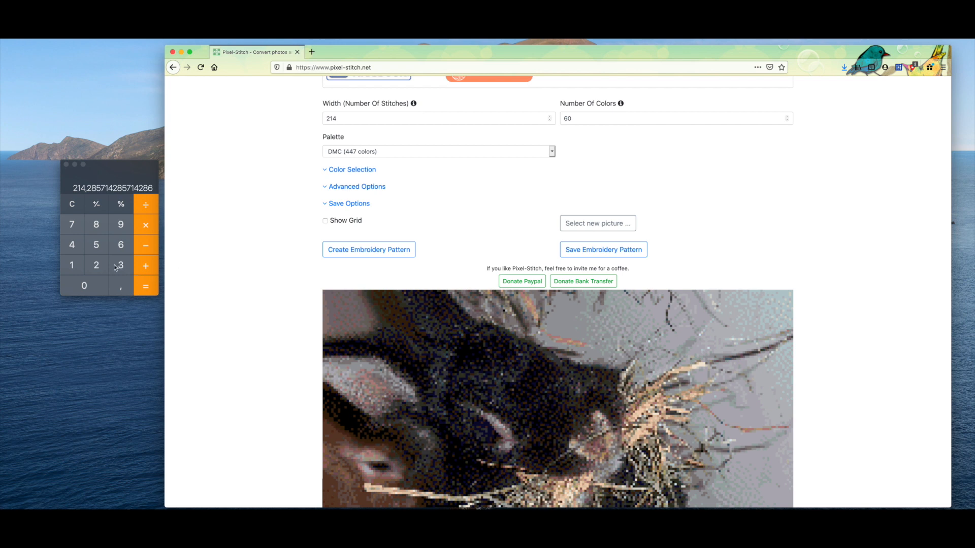
pyautogui.click(73, 245)
pyautogui.click(95, 244)
pyautogui.click(93, 285)
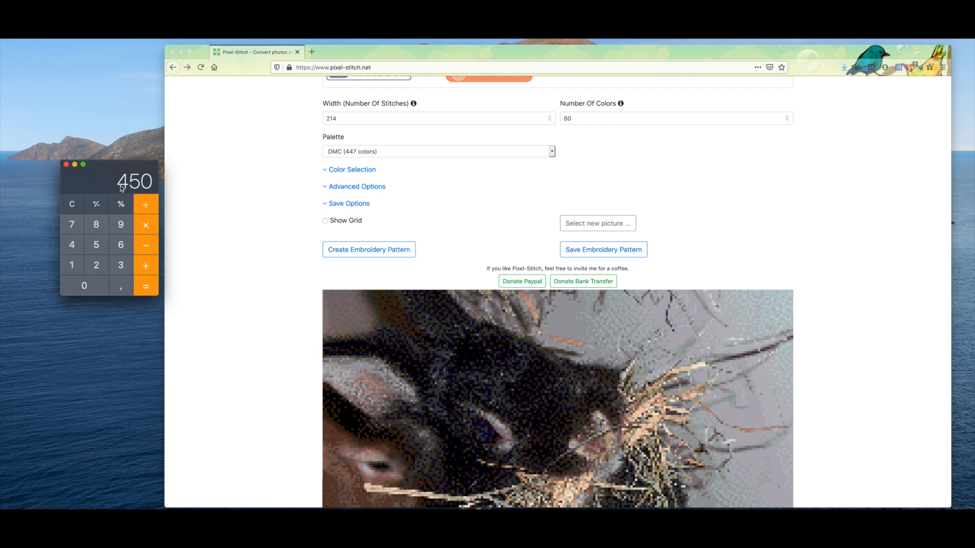
pyautogui.click(144, 226)
pyautogui.click(84, 290)
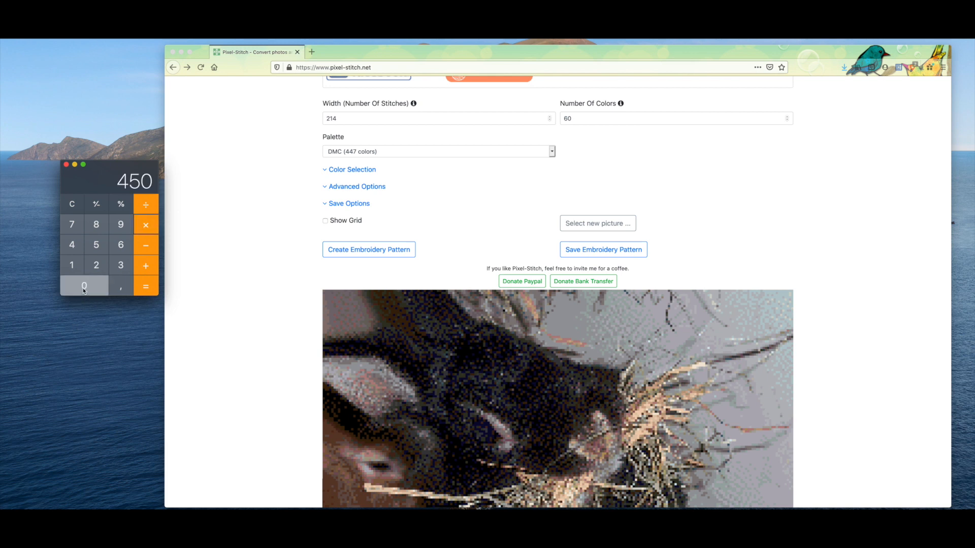
pyautogui.click(121, 286)
pyautogui.click(103, 267)
pyautogui.click(101, 230)
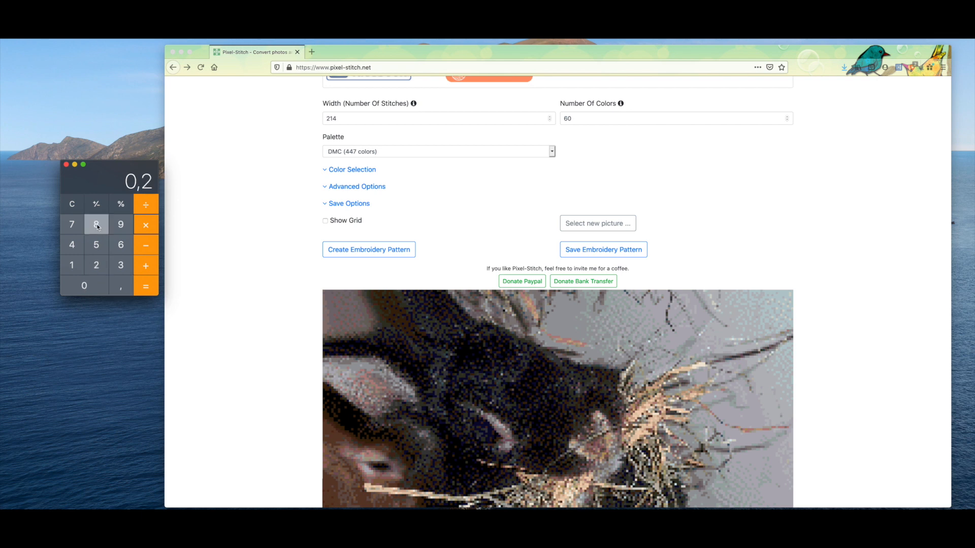
pyautogui.click(146, 287)
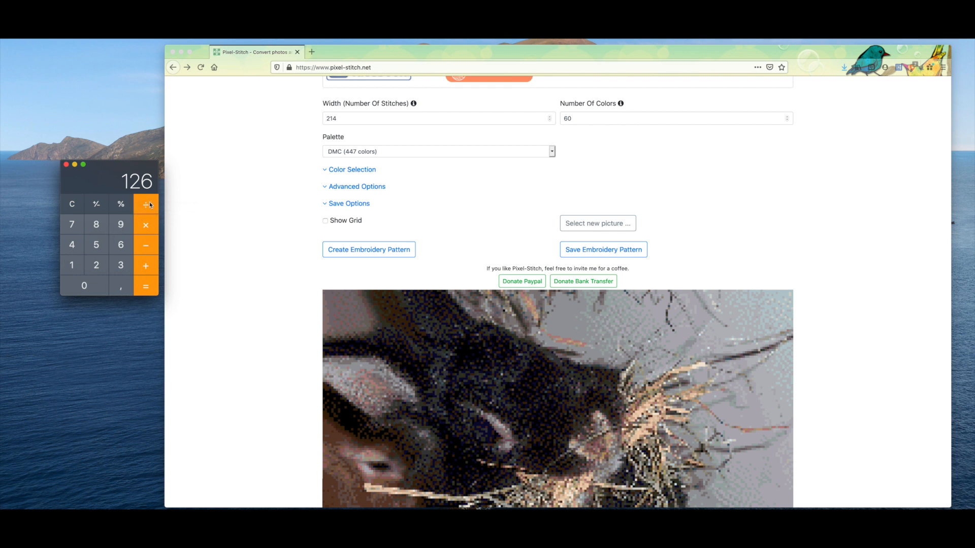
# Step: Divide the calculated size by 2.54 in the Calculator to convert it from centimetres to inches
pyautogui.click(94, 265)
pyautogui.click(118, 284)
pyautogui.click(96, 244)
pyautogui.click(71, 244)
pyautogui.click(145, 285)
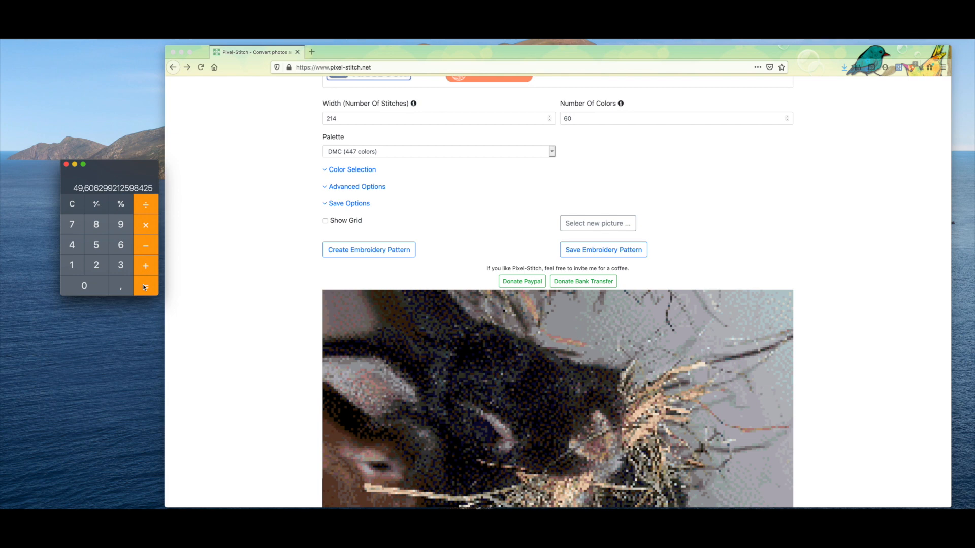
# Step: Look over the 214-stitch pattern preview in Pixel-Stitch
pyautogui.scroll(-5, 316, 308)
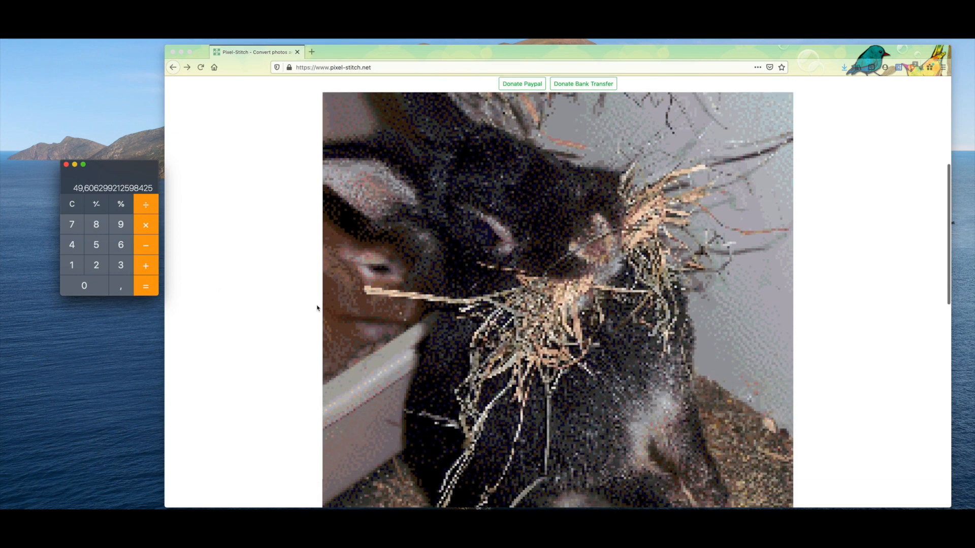
pyautogui.scroll(-1, 316, 308)
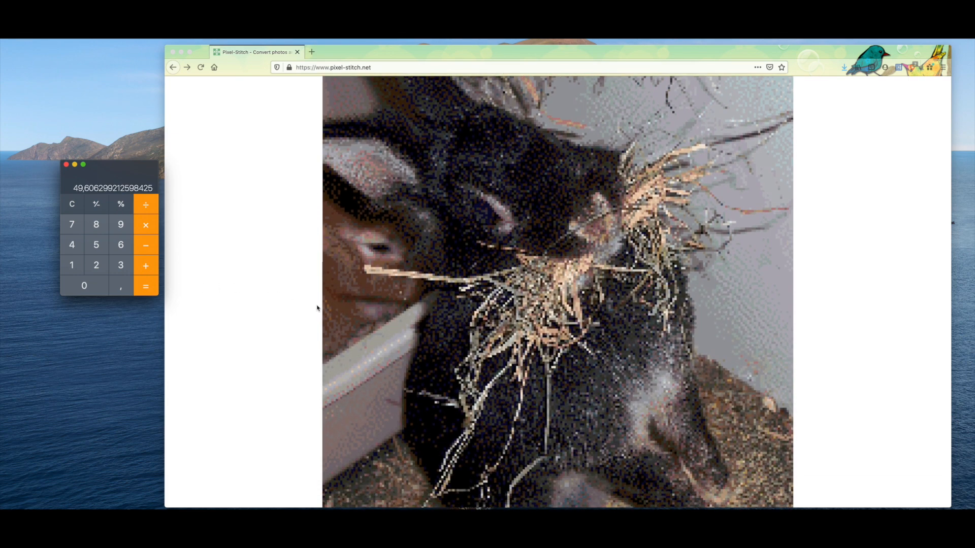